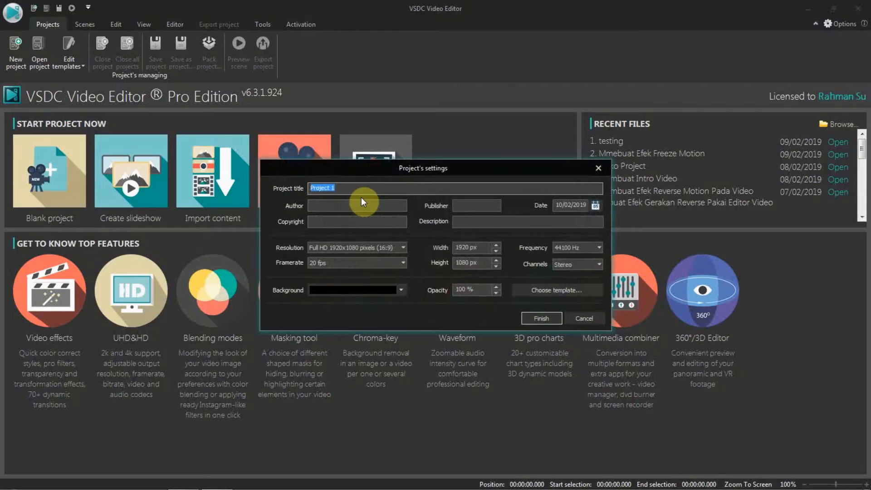
- Create the project titled "Transisi Blur" and add the V 1 video to its scene
type("S")
left_click(550, 317)
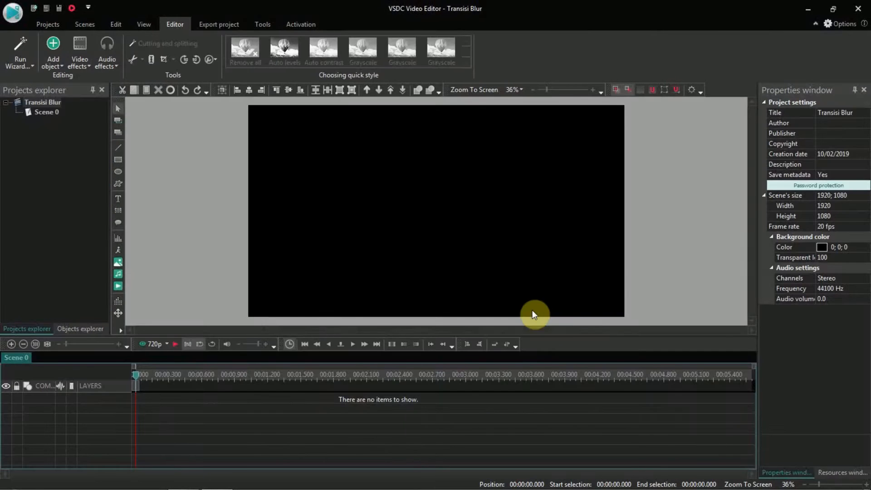
left_click(54, 49)
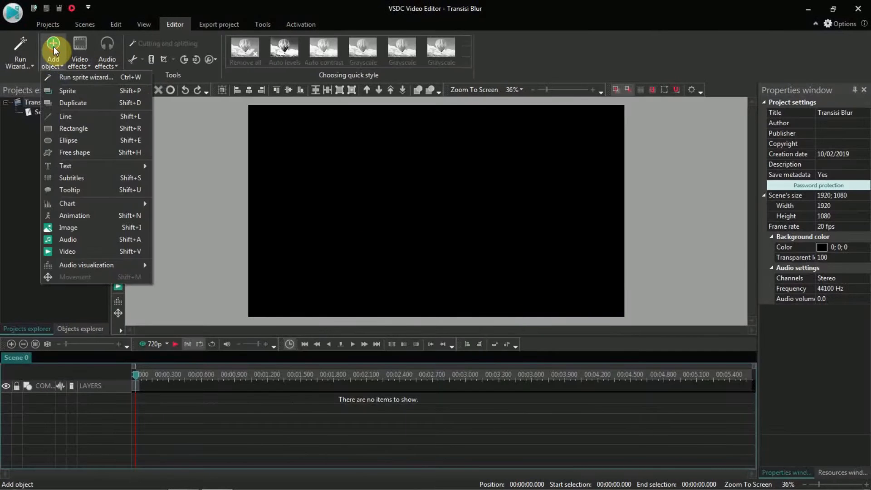
left_click(67, 251)
double_click(188, 92)
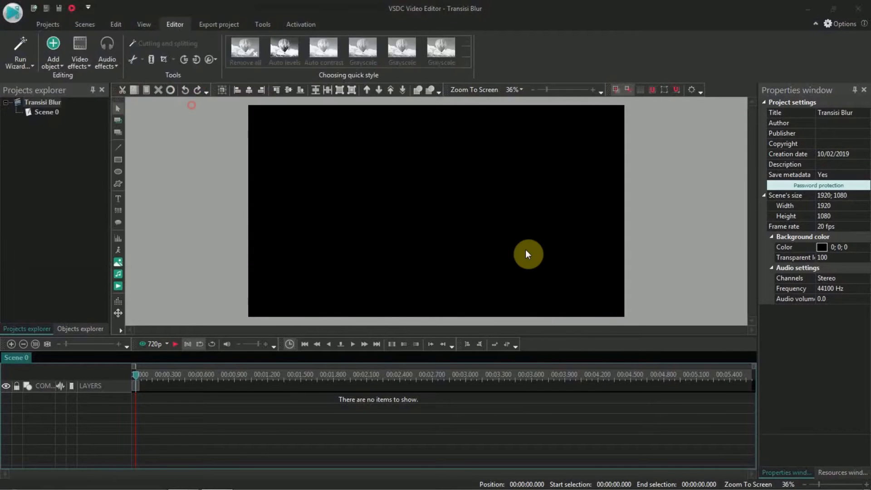
left_click(541, 303)
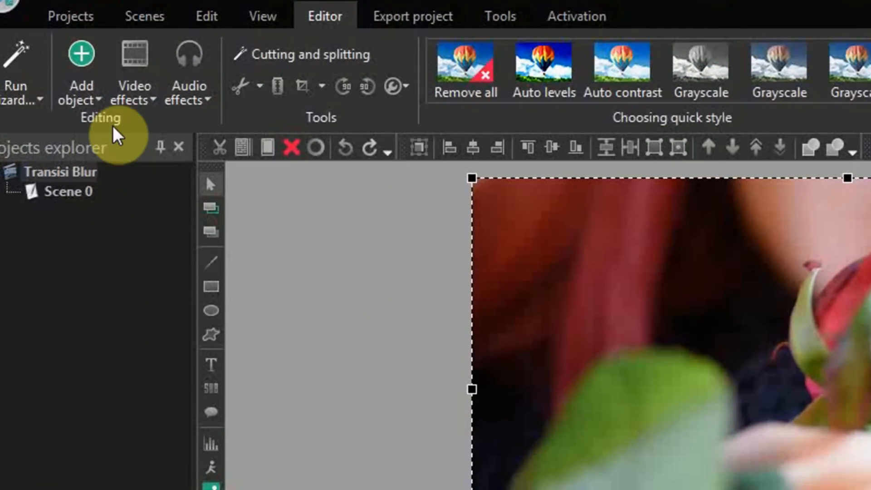
- Add a Fade out effect at the end of the V 1 clip and shorten it to 0.650 s, starting at 1.600 s
left_click(86, 68)
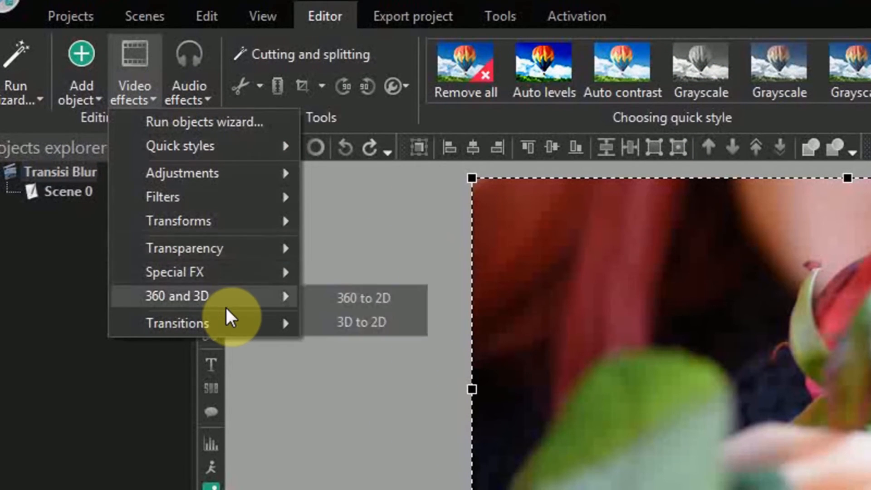
mouse_move(239, 265)
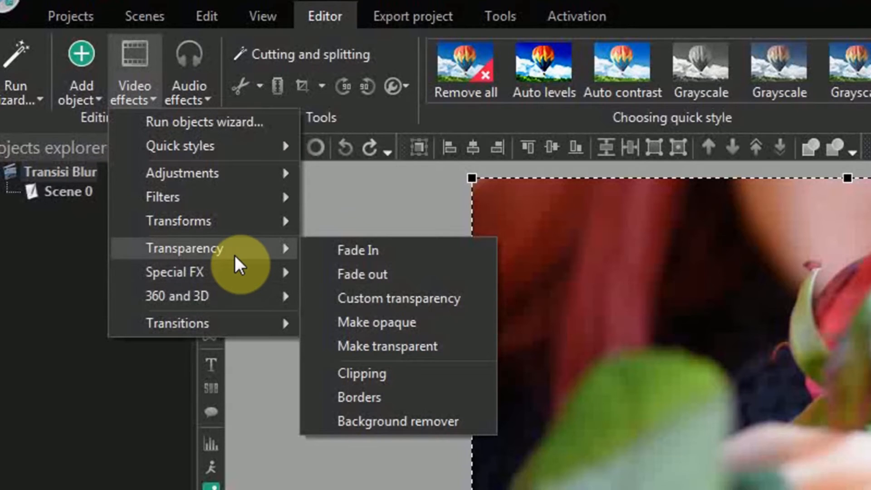
left_click(369, 286)
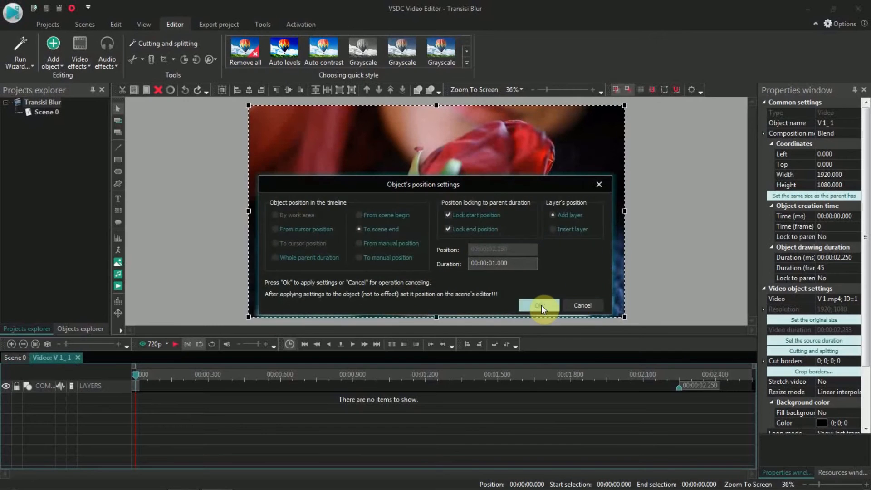
left_click(541, 305)
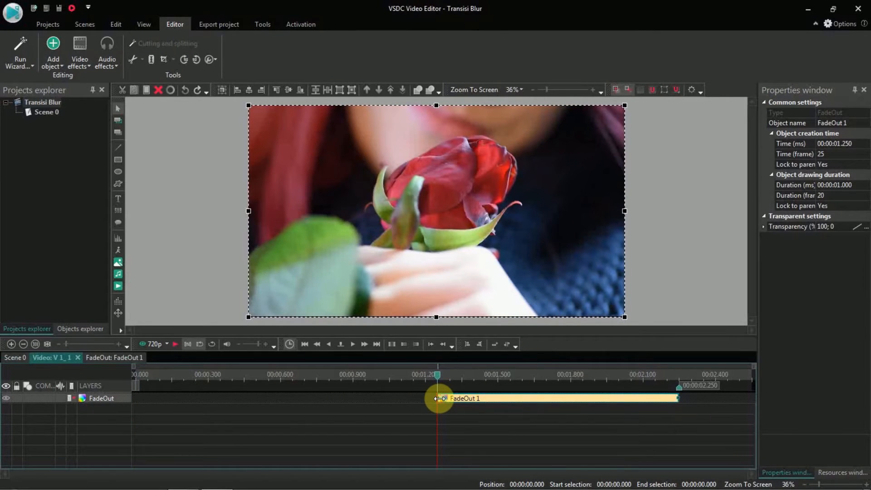
left_click_drag(439, 399, 523, 403)
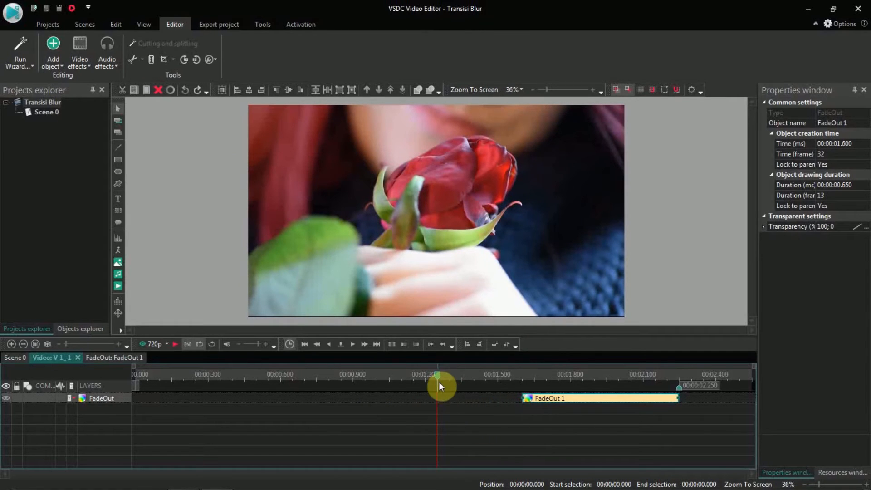
- Apply a Gaussian blur to the V 1 clip from the fade-out's start at 1.600 s, lasting 0.650 s
left_click(528, 400)
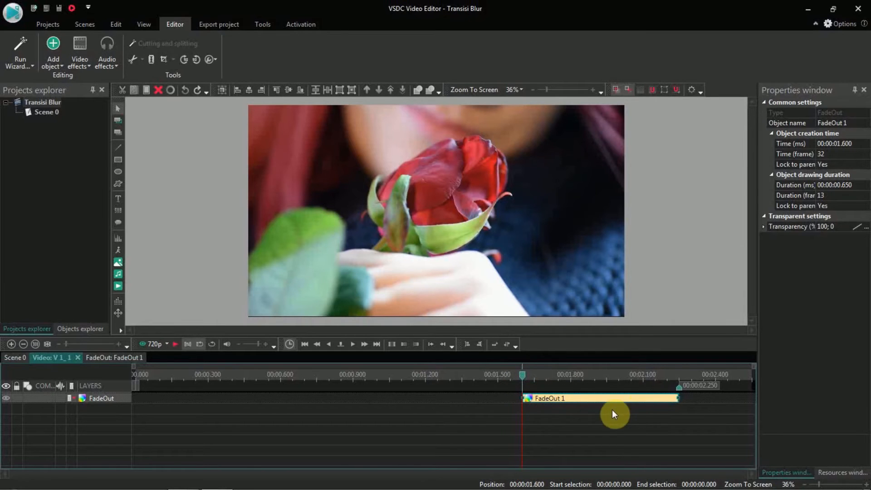
left_click(15, 358)
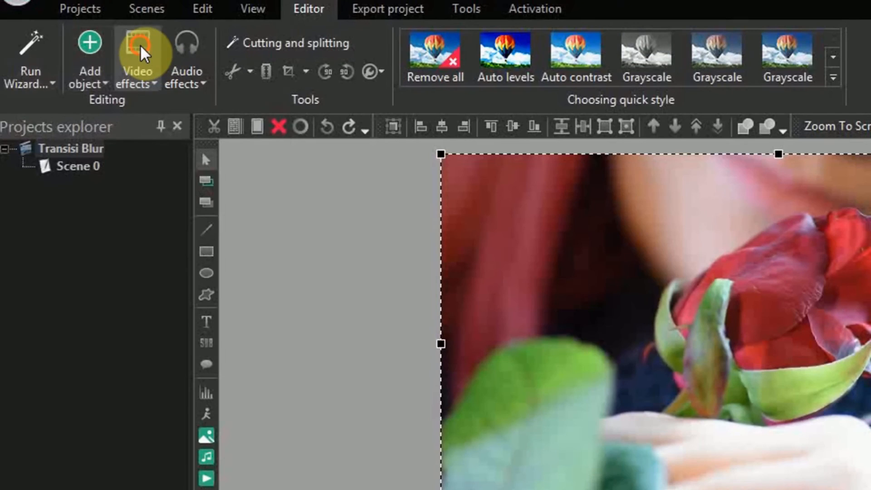
left_click(81, 44)
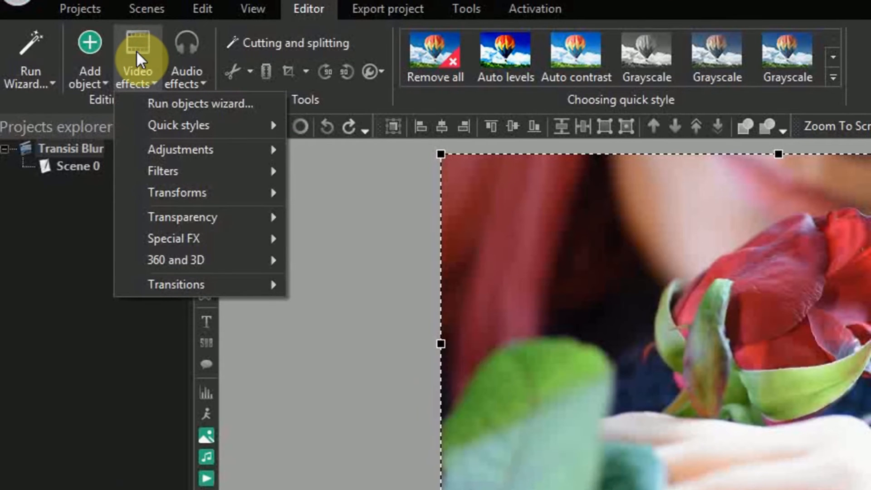
mouse_move(178, 171)
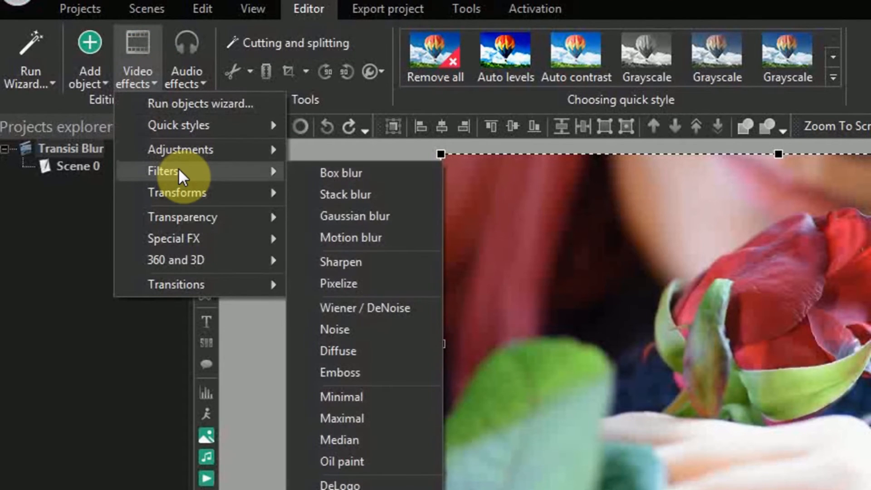
left_click(372, 216)
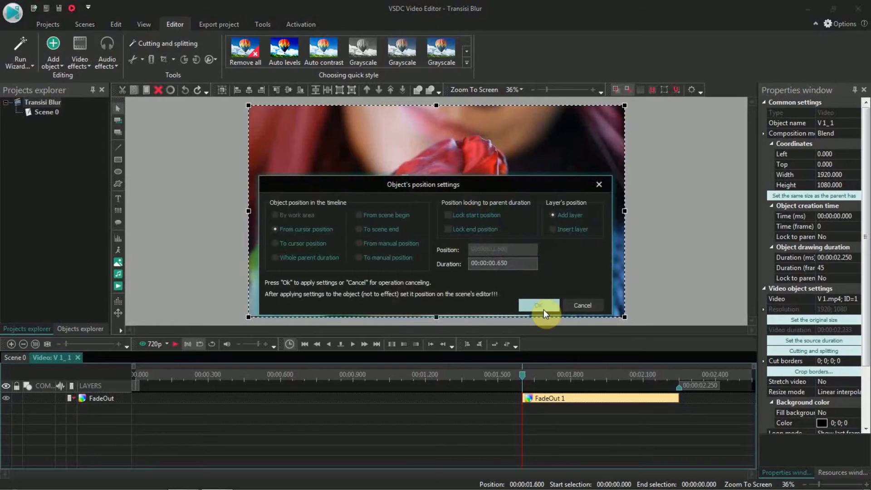
left_click(543, 308)
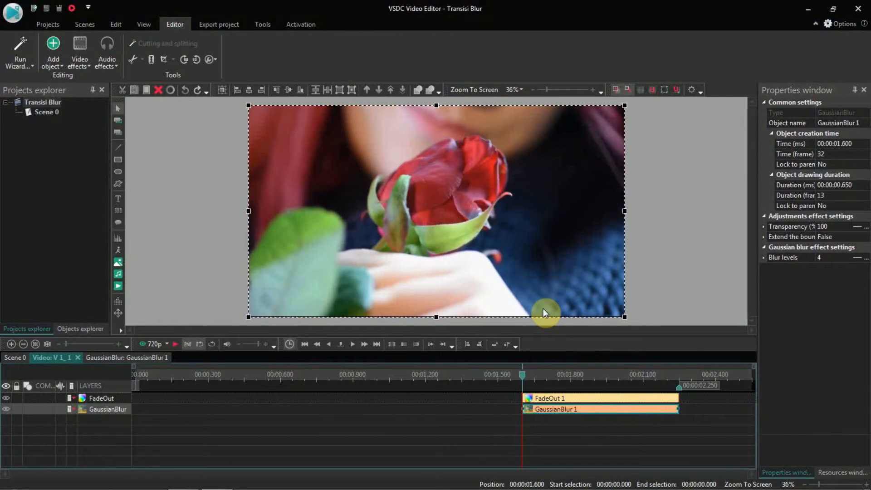
- Make the Gaussian blur's levels change linearly from 4 to 60 and preview the transition along the timeline
left_click(560, 412)
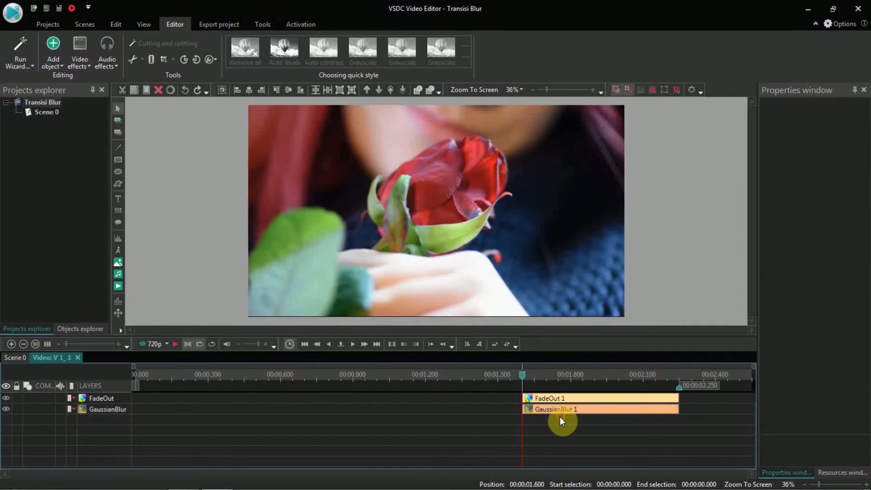
left_click(560, 412)
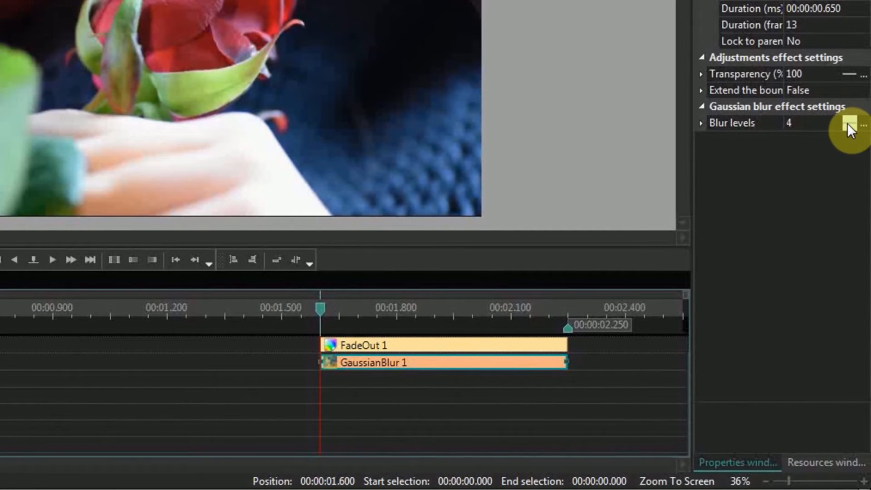
left_click(849, 122)
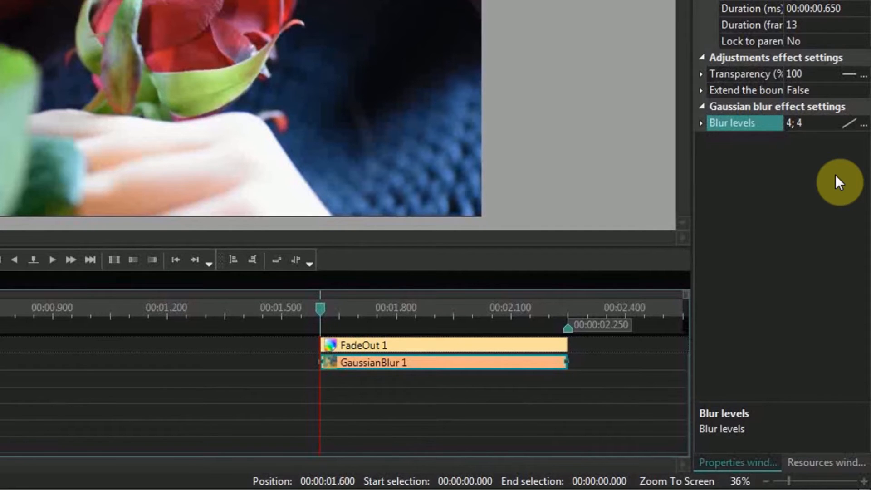
left_click(802, 124)
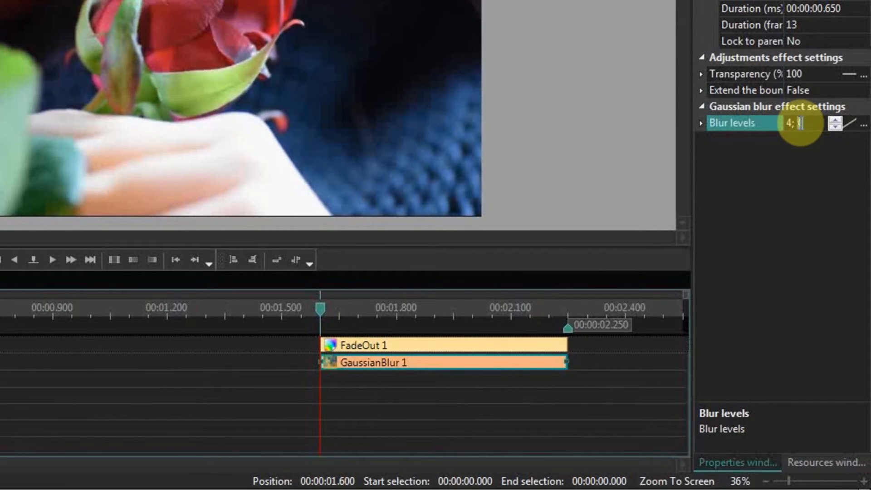
key("shift+Left")
type("6")
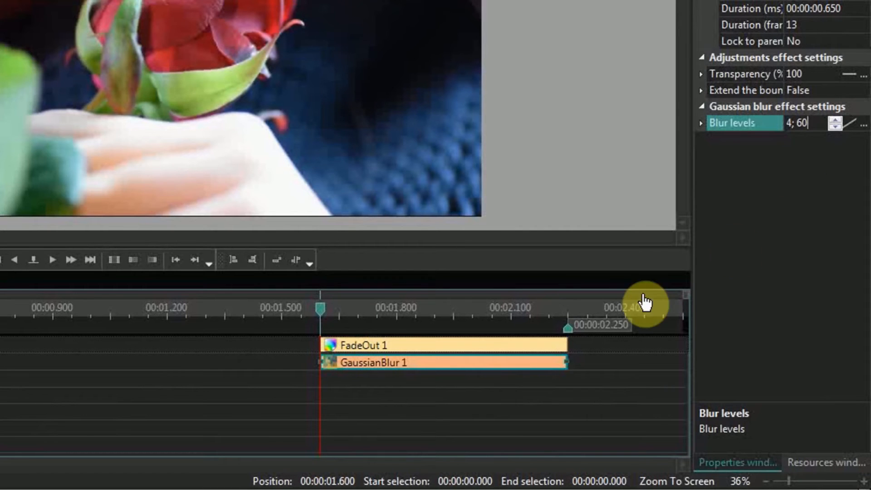
left_click(440, 409)
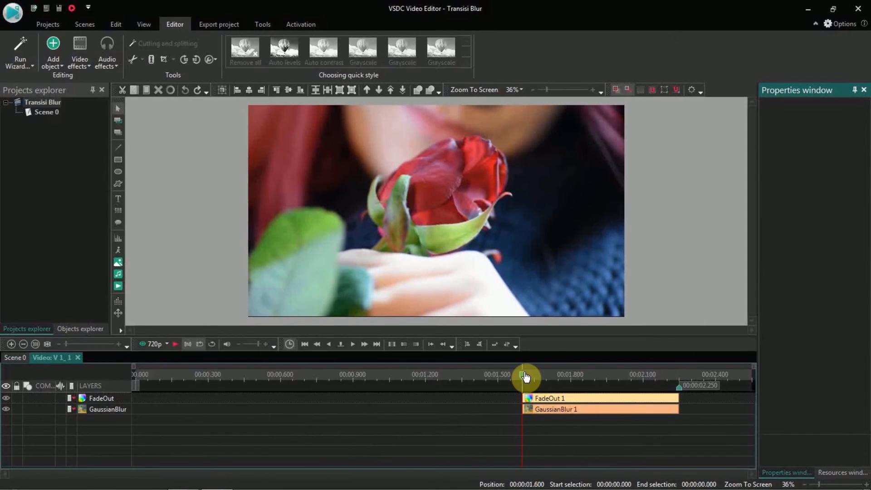
left_click_drag(527, 376, 601, 379)
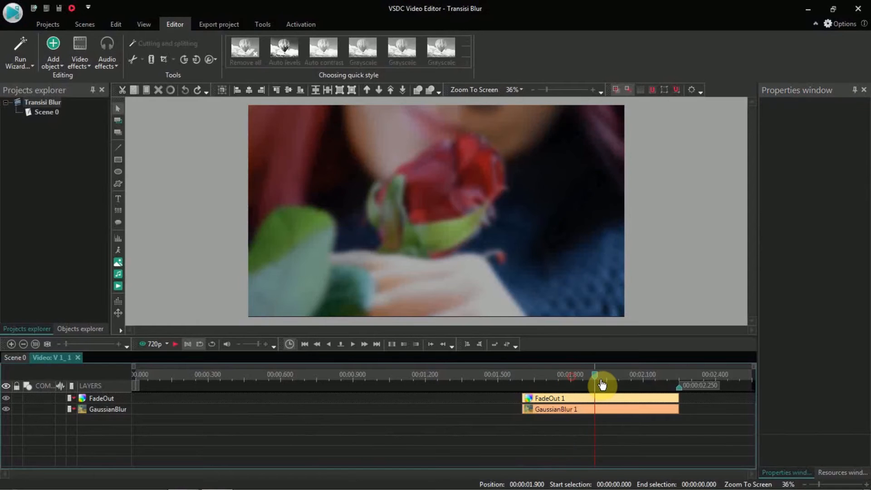
- Add the V2 video to Scene 0 on a new layer, starting at the end of the first clip at 2.250 s
left_click(11, 358)
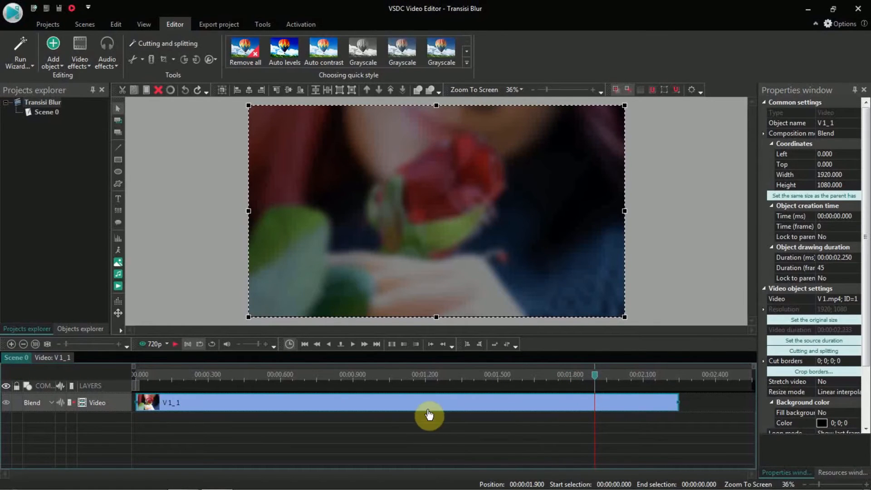
left_click(378, 344)
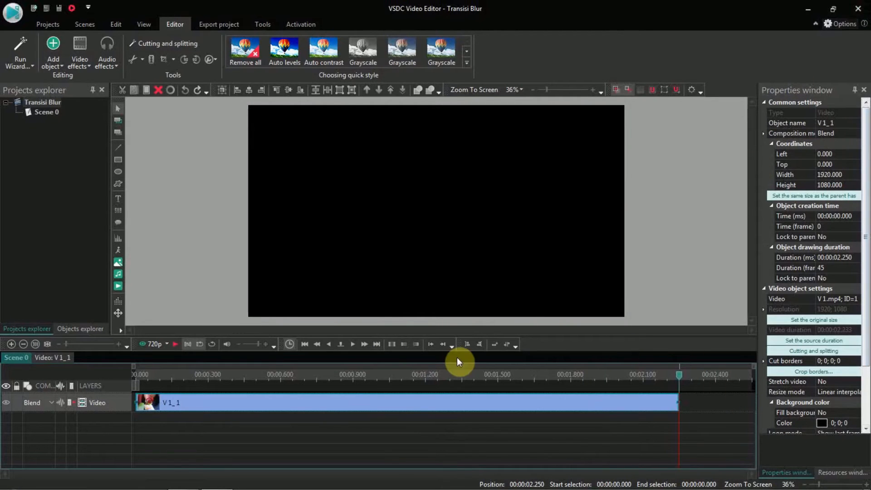
left_click(53, 48)
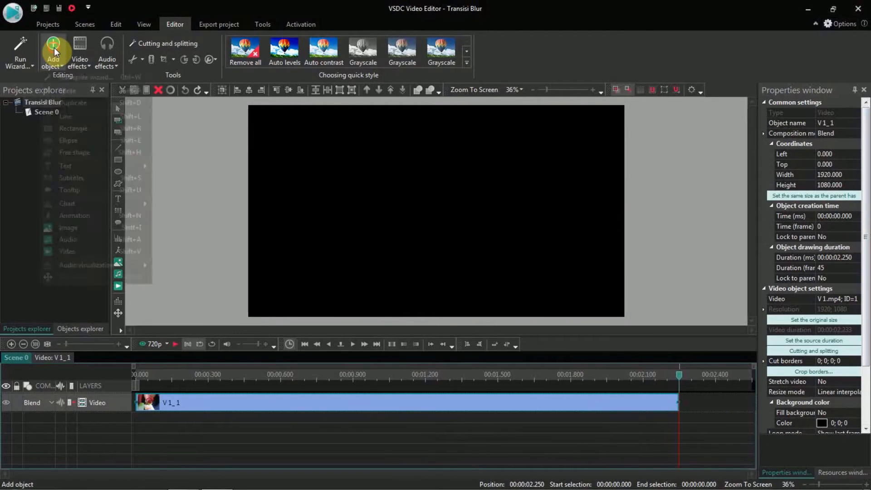
left_click(75, 251)
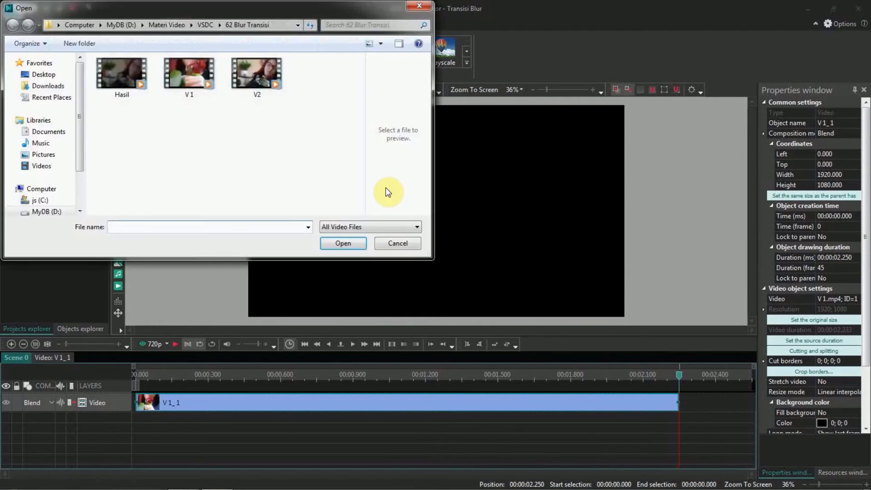
left_click(257, 74)
key("Return")
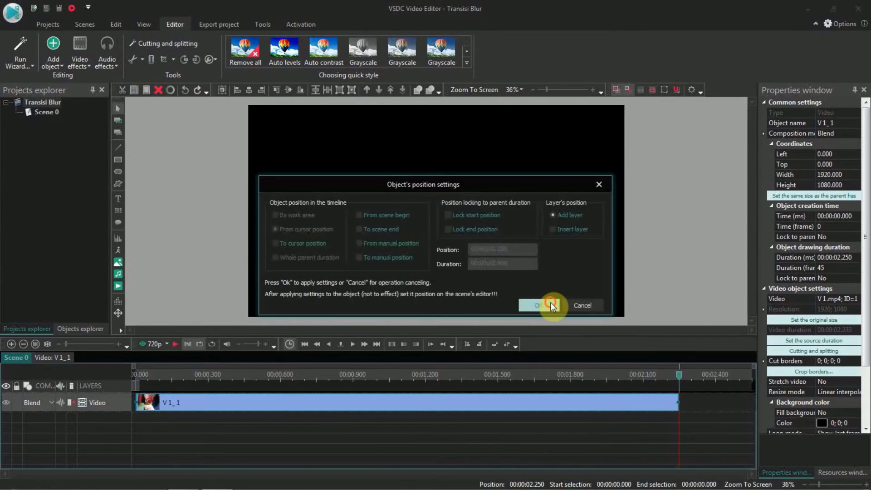
left_click(551, 303)
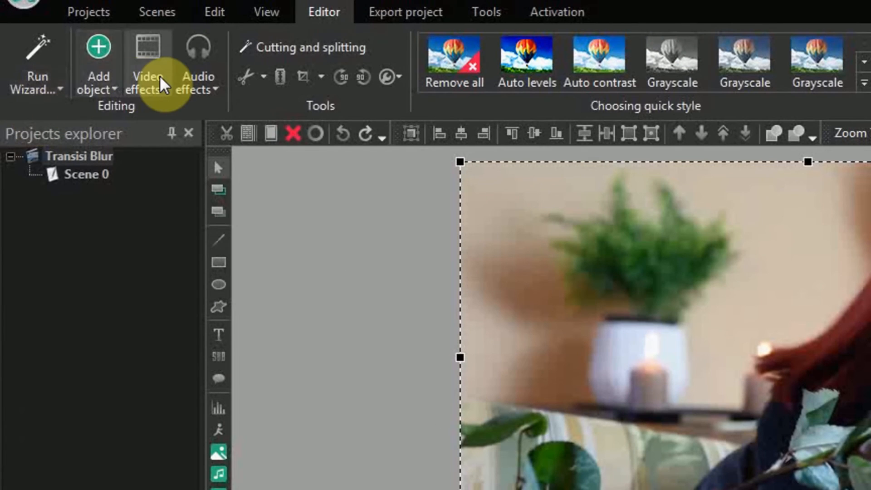
- Add a Fade In effect at the beginning of the V2 clip and shorten it to 0.650 s
left_click(161, 85)
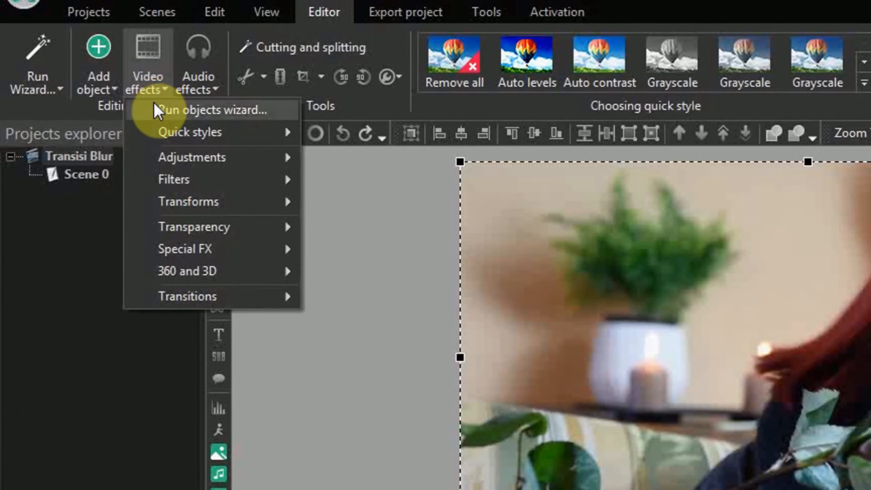
mouse_move(188, 233)
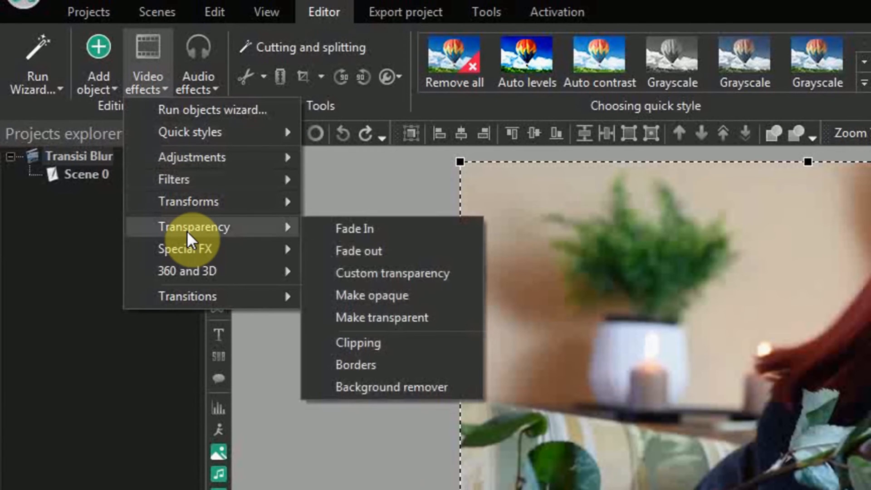
left_click(361, 228)
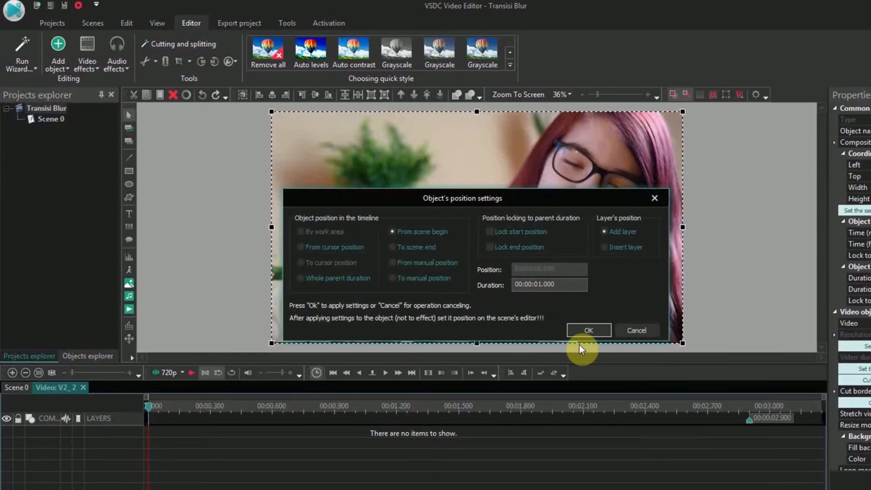
left_click(589, 330)
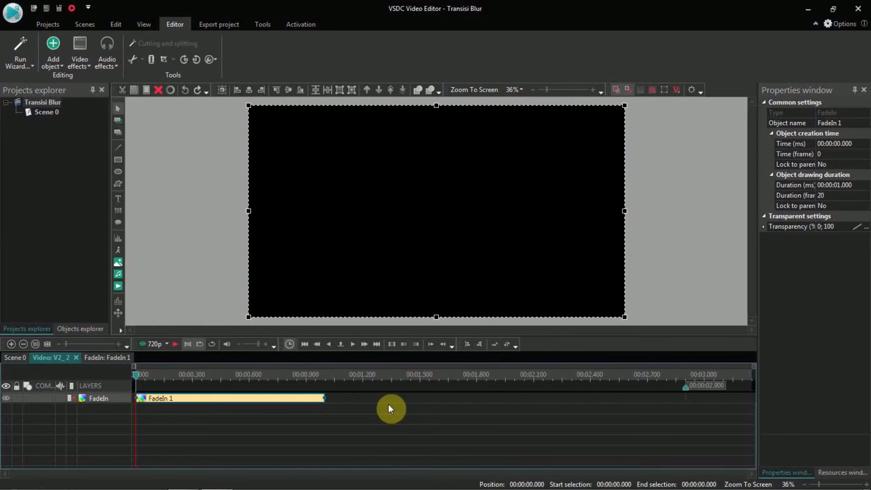
left_click_drag(323, 399, 263, 399)
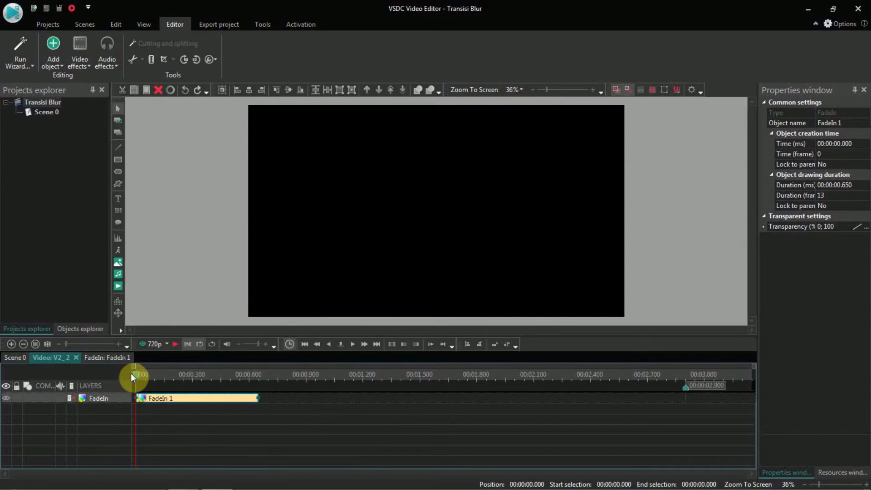
- Add a Gaussian blur at the start of the V2 clip and shorten it to 0.650 s to match the fade-in
left_click(10, 358)
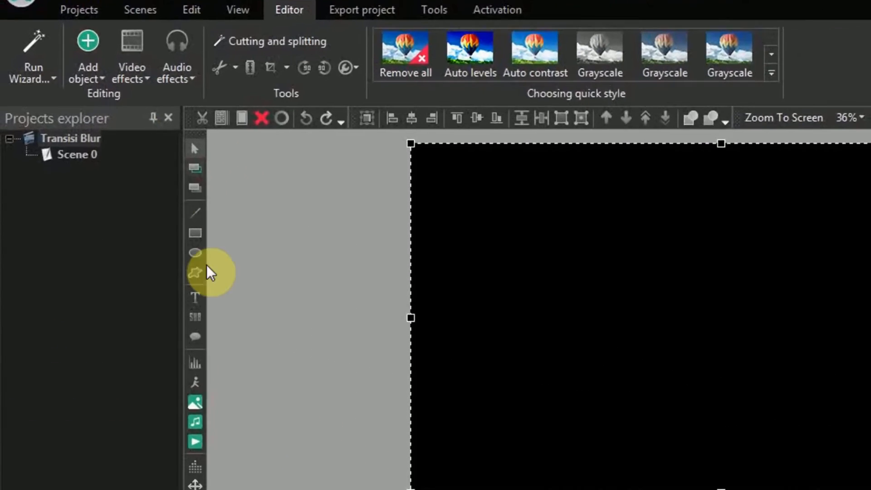
left_click(151, 71)
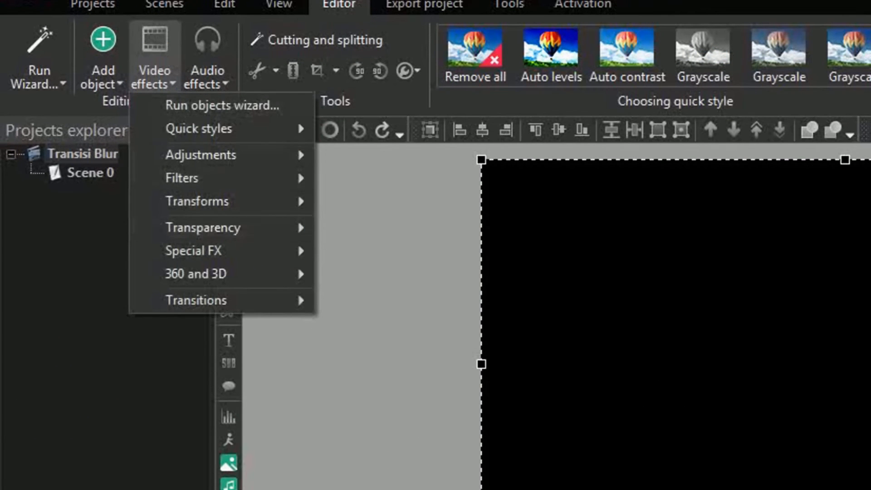
key("Escape")
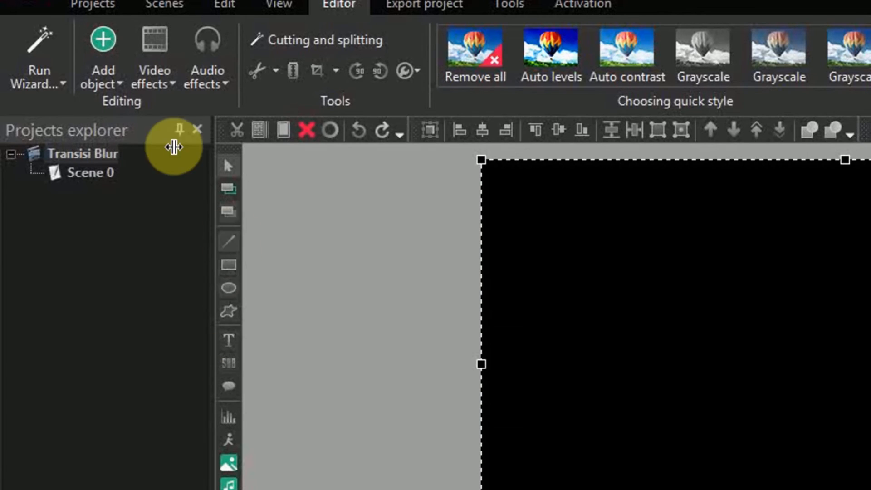
left_click(145, 58)
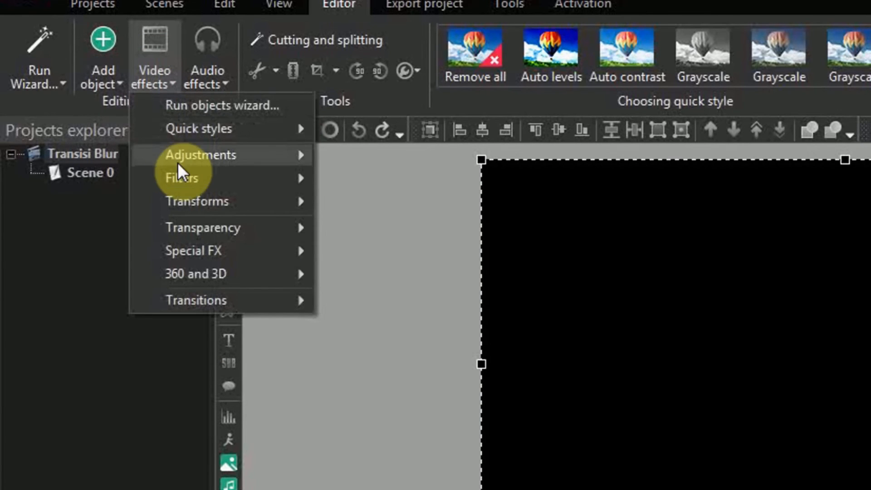
mouse_move(177, 178)
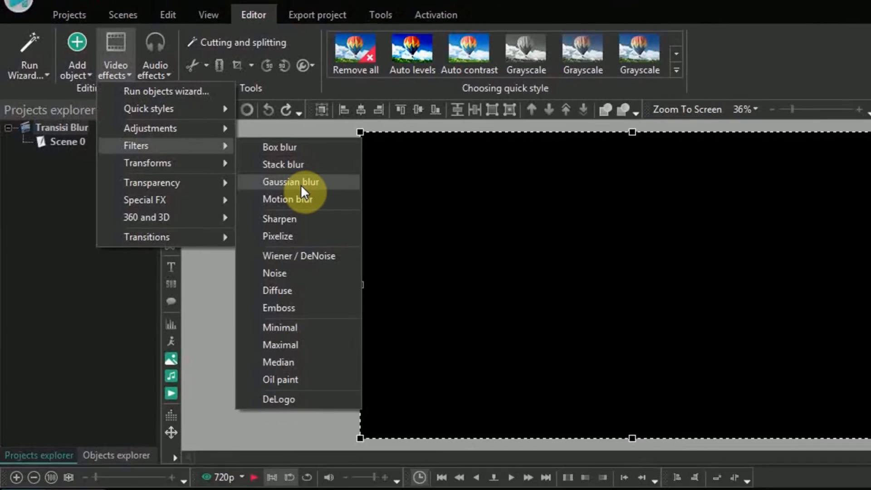
left_click(404, 225)
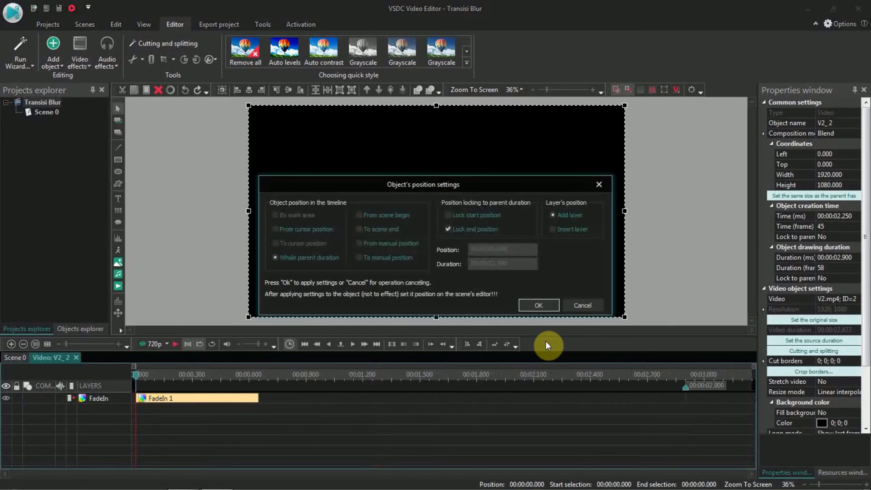
left_click(541, 306)
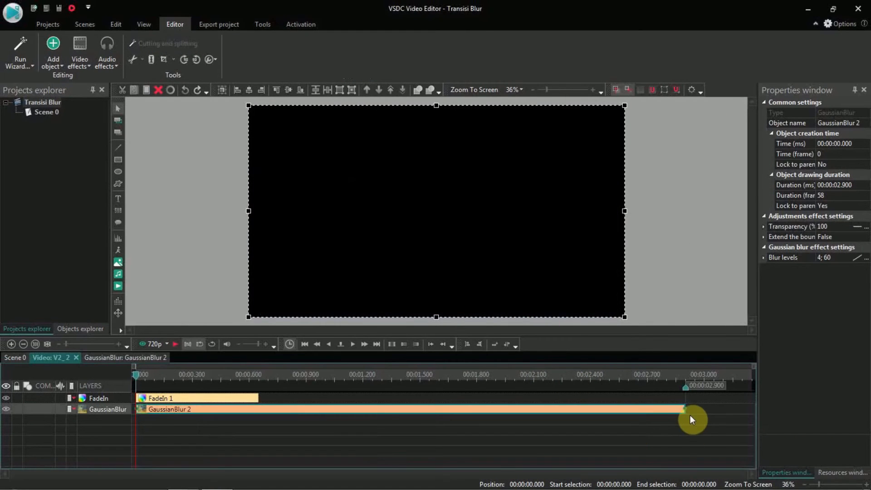
left_click_drag(683, 409, 254, 410)
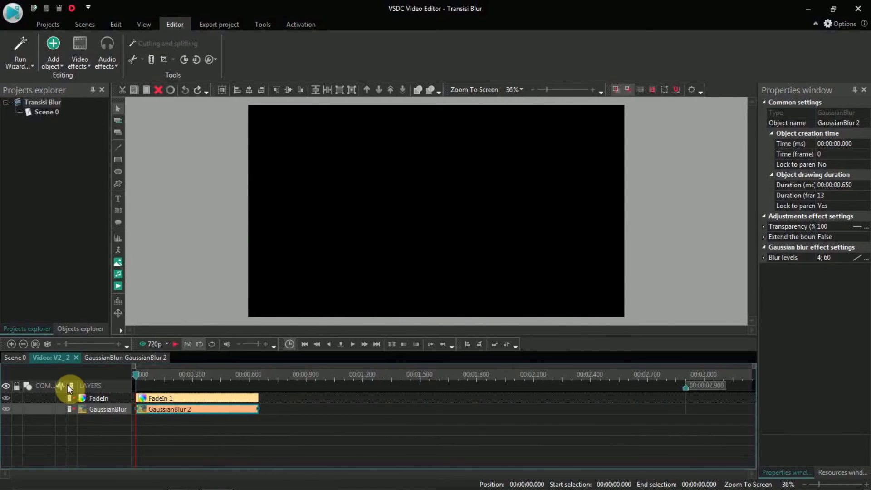
- Set the V2 clip's Gaussian blur levels to run from 60 down to 4
left_click(179, 411)
left_click(179, 411)
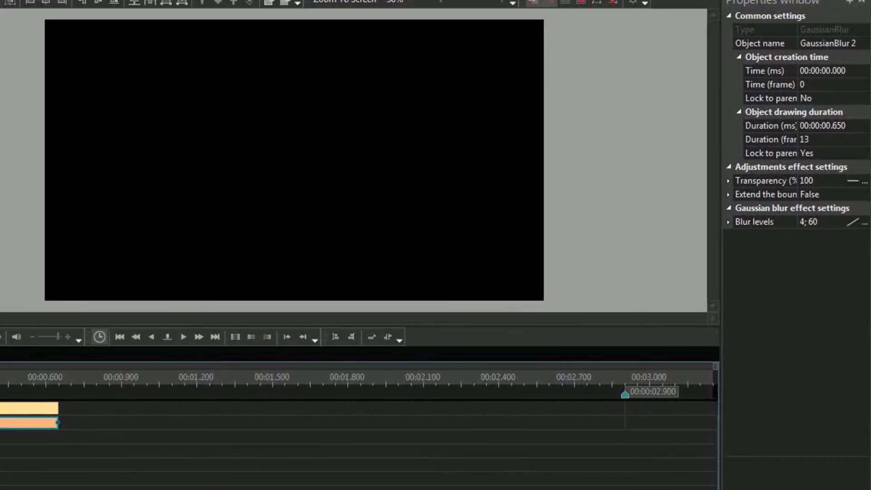
left_click(777, 166)
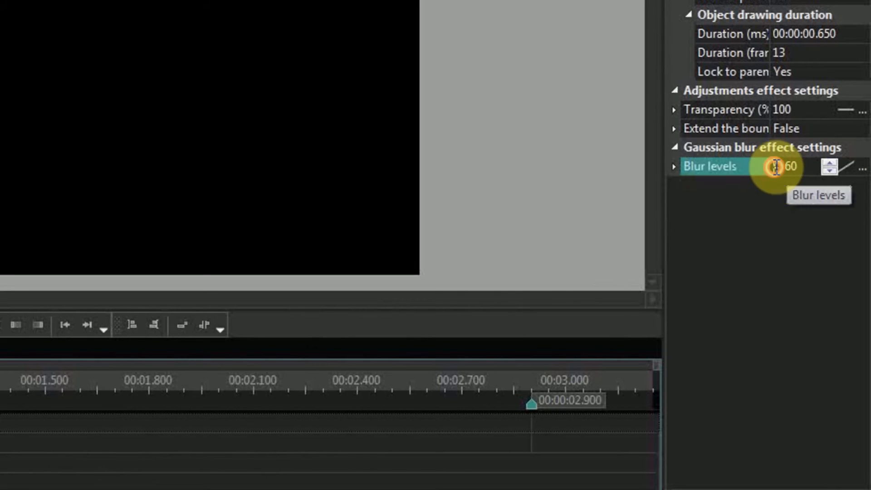
left_click_drag(780, 166, 769, 166)
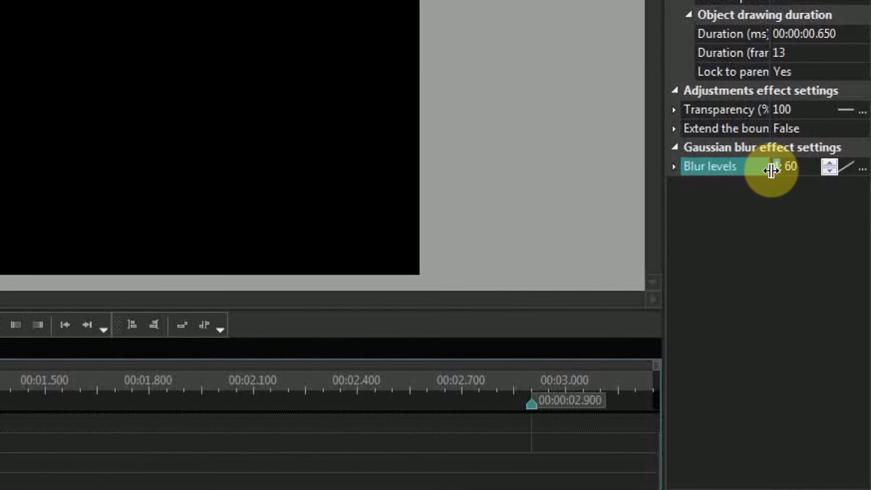
type("60")
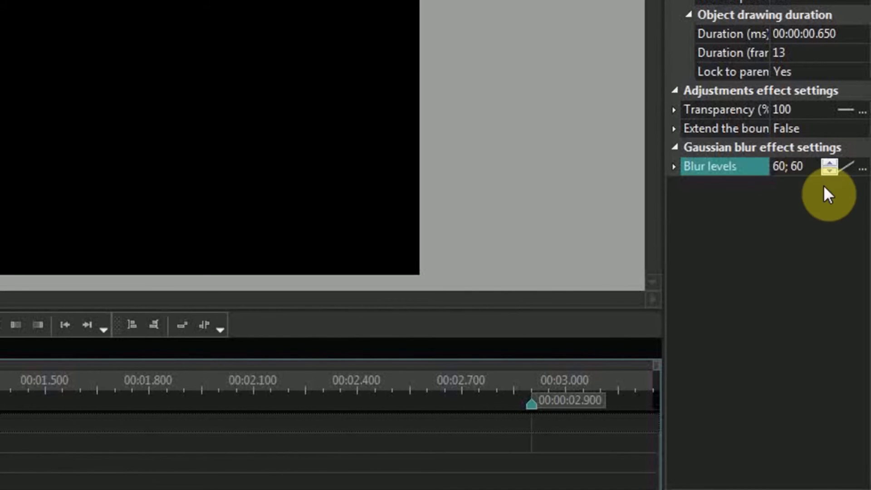
left_click_drag(811, 166, 792, 166)
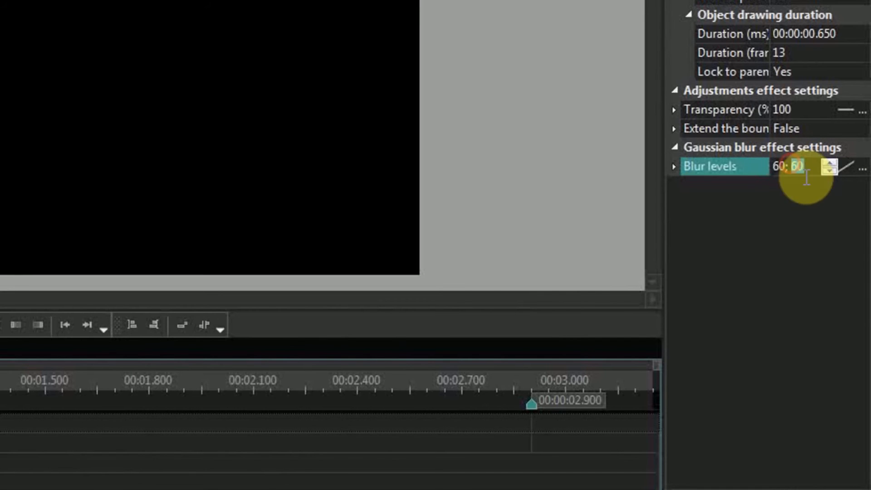
type("4")
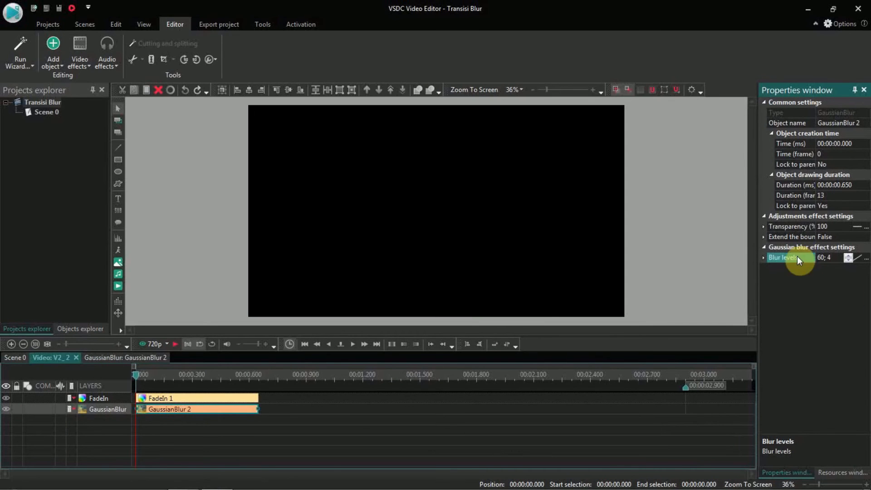
- Return to Scene 0, move the playhead to 1.950 s before the cut, and start the preview of the blur transition
left_click(20, 358)
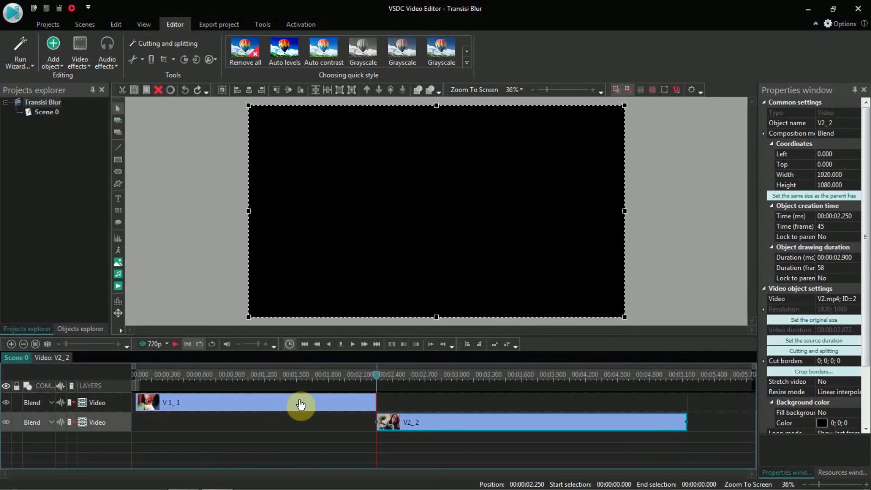
left_click_drag(380, 385, 342, 404)
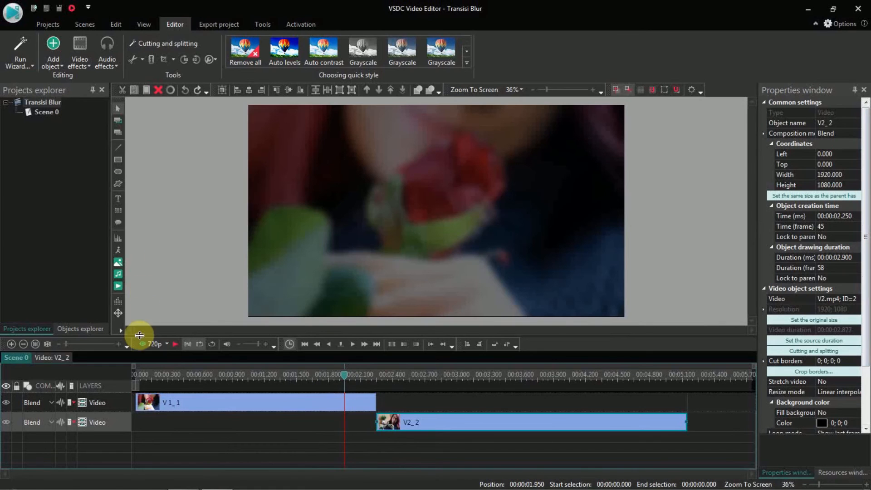
left_click(139, 347)
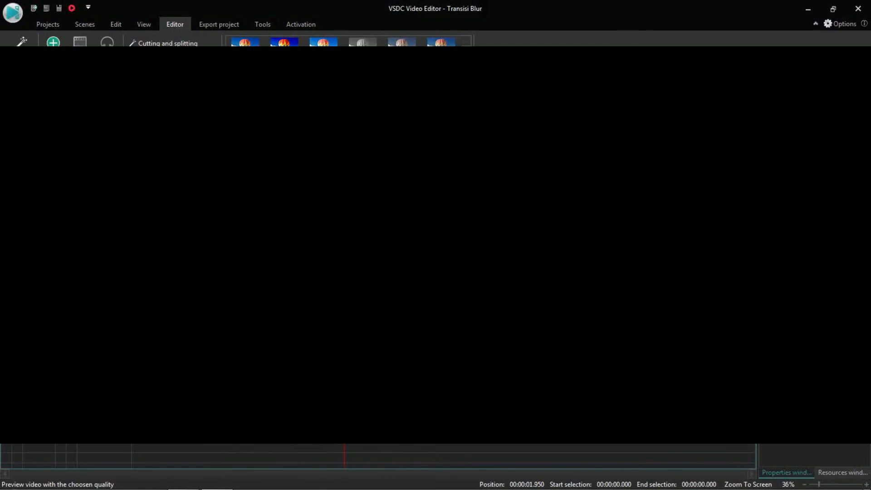